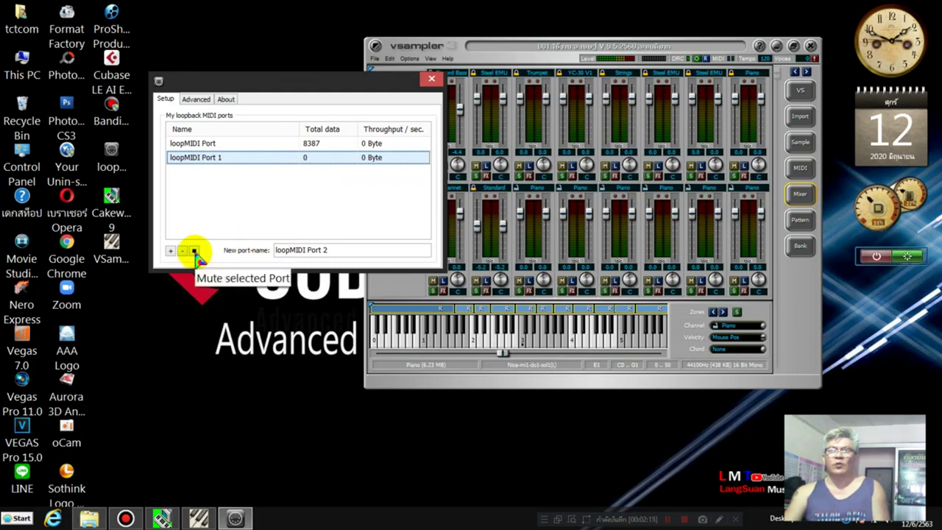
Step: Mute and delete the extra loopback port loopMIDI Port 1, and close the loopMIDI window
{"action": "left_click", "coordinate": [195, 251]}
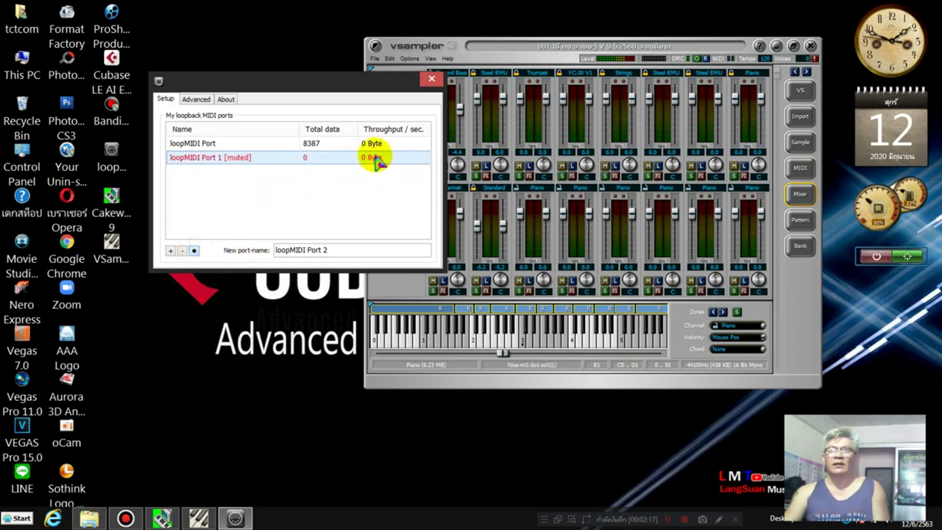
{"action": "key", "text": "Delete"}
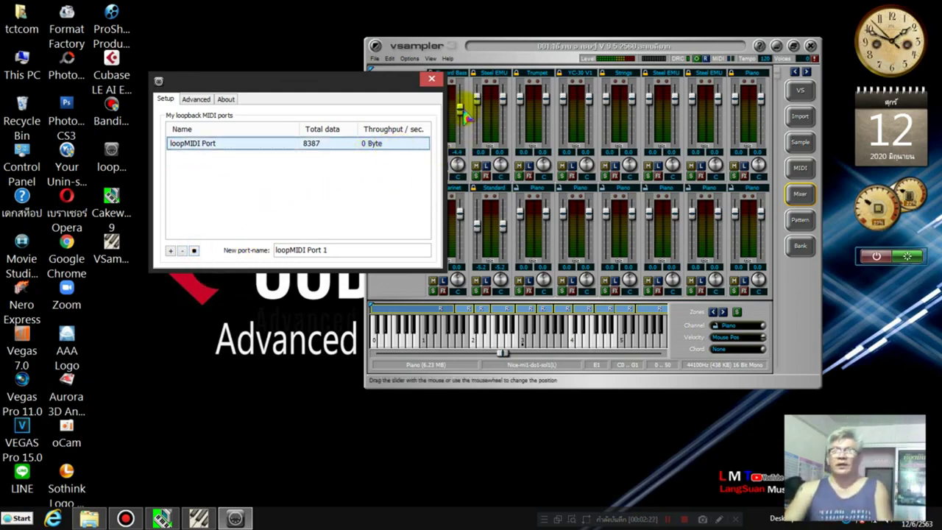
{"action": "left_click", "coordinate": [432, 80]}
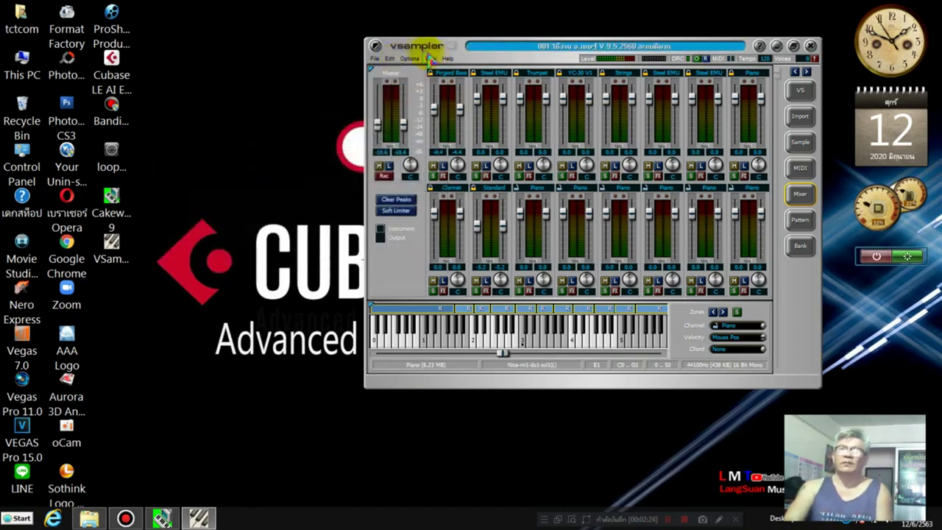
Step: Move the VSampler window slightly lower on the desktop and play several test notes on its virtual piano keyboard
{"action": "left_click_drag", "start_coordinate": [419, 55], "coordinate": [421, 79]}
{"action": "left_click", "coordinate": [506, 361]}
{"action": "left_click_drag", "start_coordinate": [501, 372], "coordinate": [599, 374]}
{"action": "left_click", "coordinate": [488, 361]}
{"action": "left_click", "coordinate": [505, 368]}
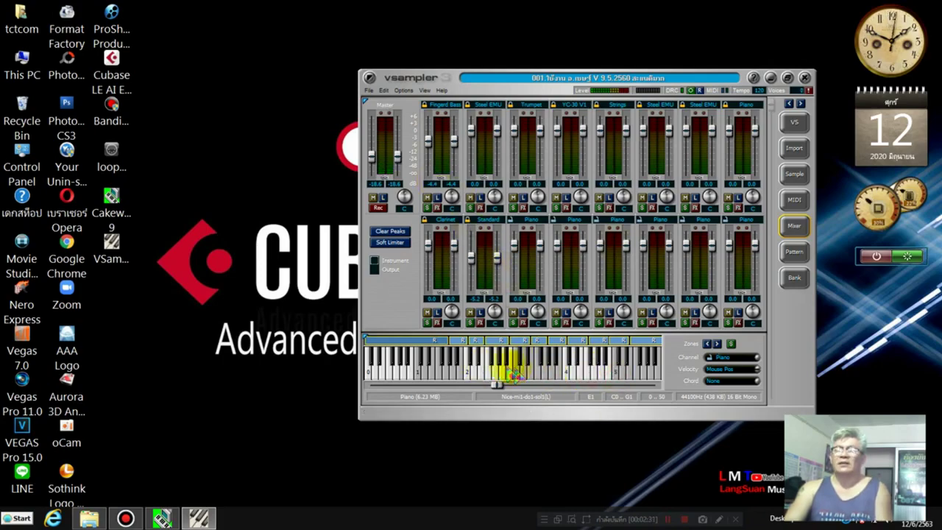
Step: Load the 001 sound bank in .vs3 format from the root of drive D: into VSampler
{"action": "left_click", "coordinate": [369, 90]}
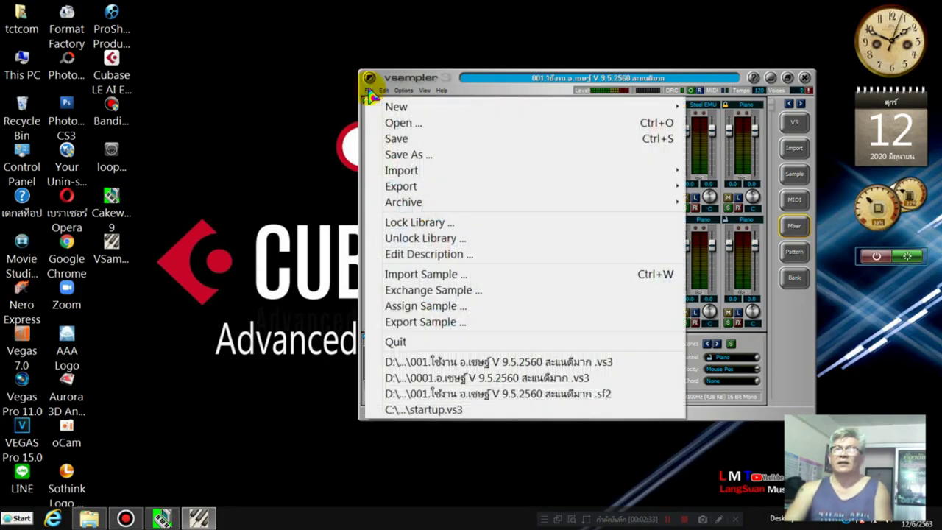
{"action": "left_click", "coordinate": [397, 123]}
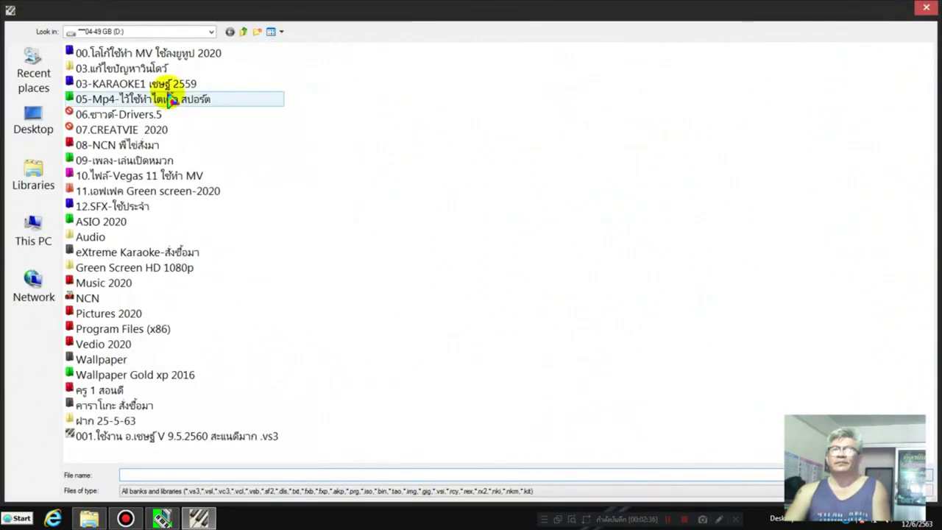
{"action": "double_click", "coordinate": [197, 437]}
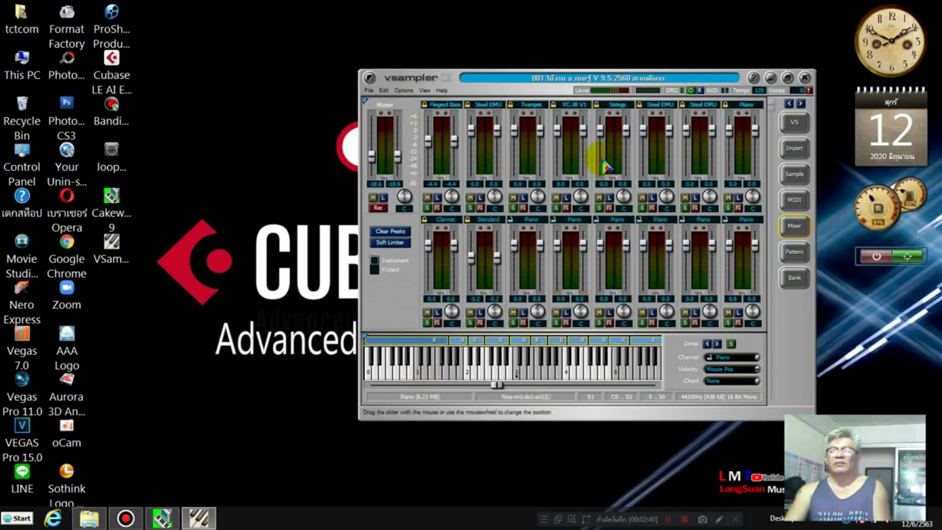
Step: Play a test note and set the mixer's master volume to about -11.5 dB
{"action": "left_click", "coordinate": [593, 368]}
{"action": "left_click_drag", "start_coordinate": [400, 154], "coordinate": [410, 140]}
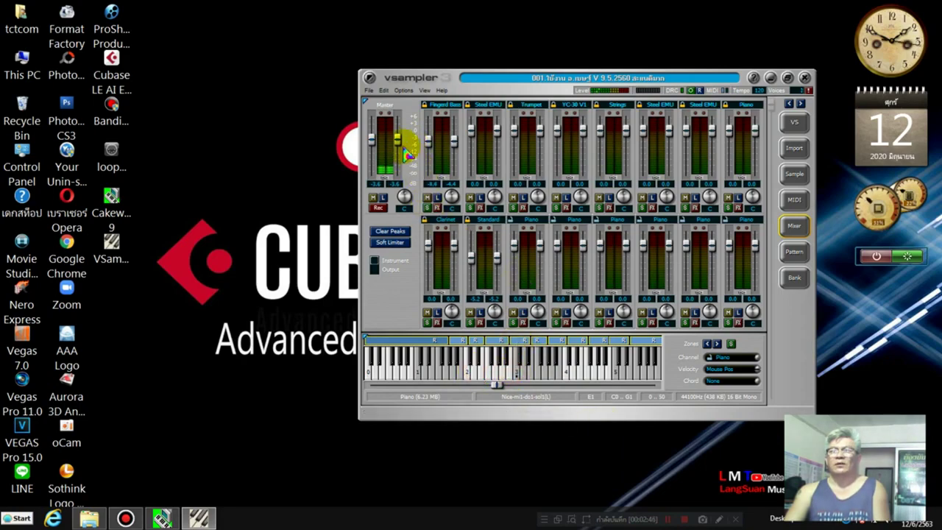
{"action": "left_click_drag", "start_coordinate": [398, 141], "coordinate": [396, 151]}
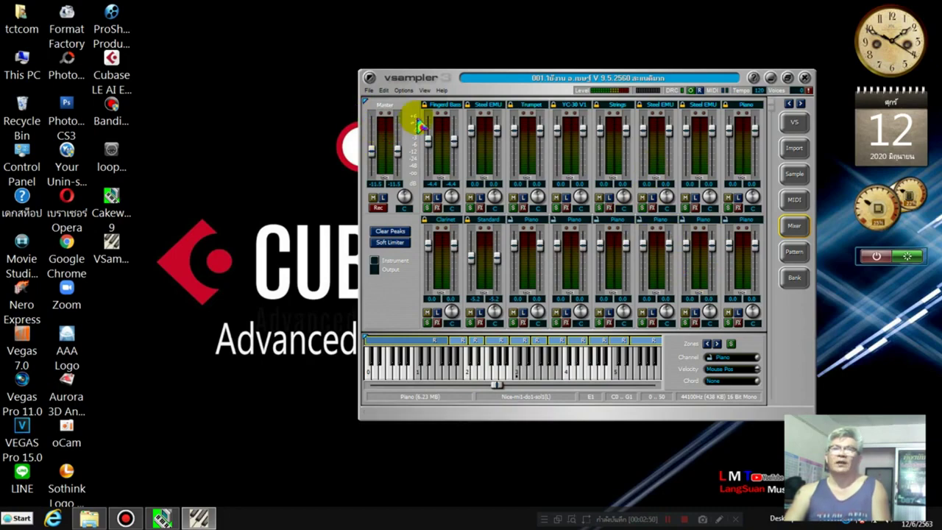
Step: Check which MIDI input devices are enabled in the MIDI device settings, and close them
{"action": "left_click", "coordinate": [425, 90]}
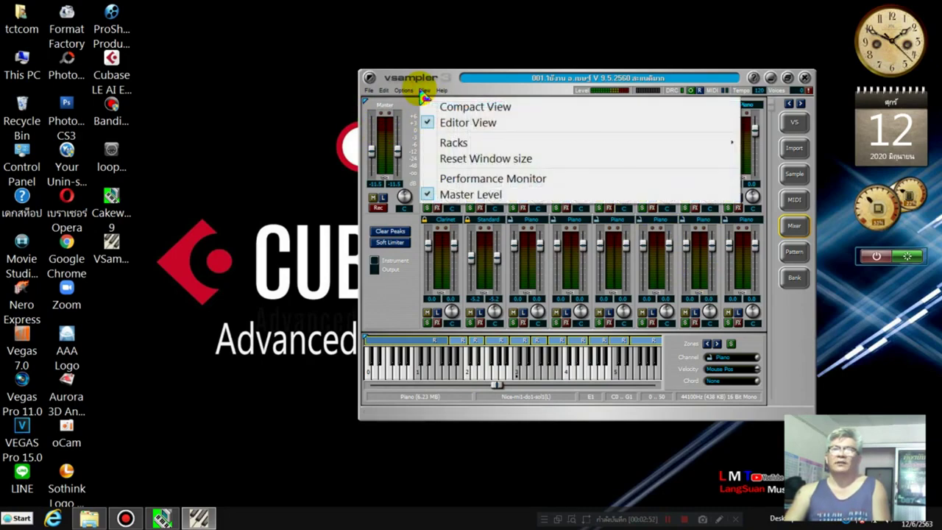
{"action": "mouse_move", "coordinate": [402, 92]}
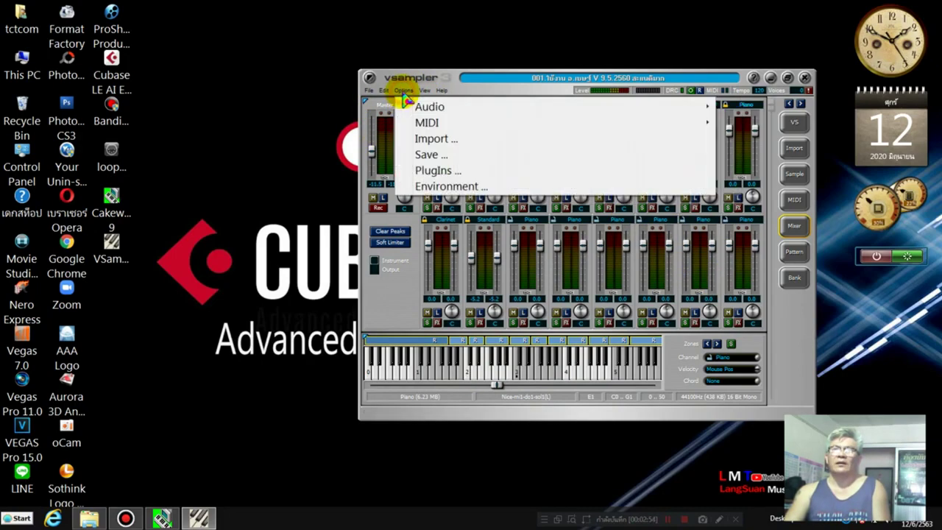
{"action": "mouse_move", "coordinate": [427, 123]}
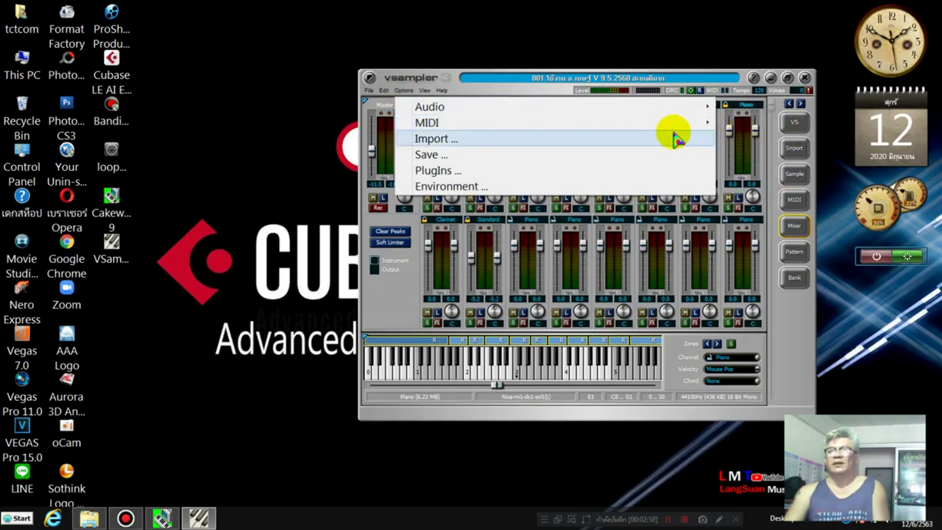
{"action": "mouse_move", "coordinate": [682, 122]}
{"action": "left_click", "coordinate": [800, 125]}
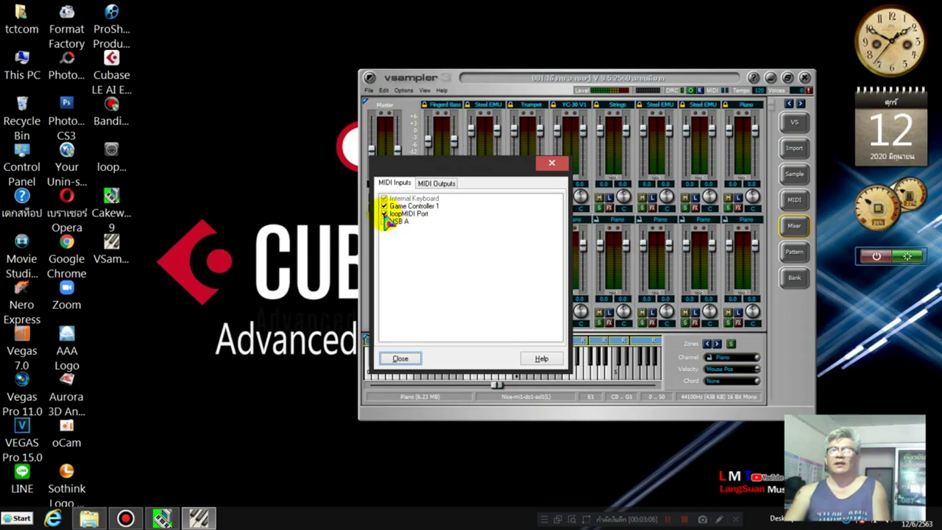
{"action": "left_click", "coordinate": [403, 361]}
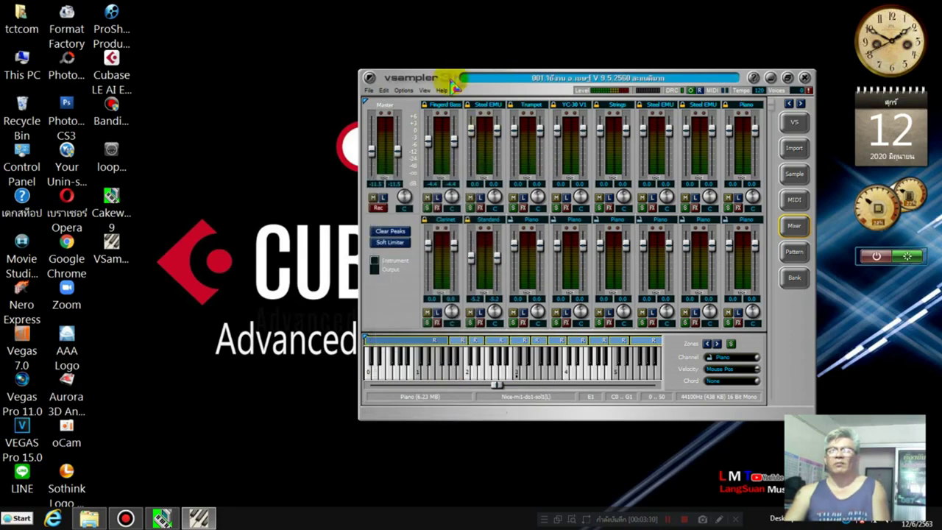
Step: Open the audio device settings and examine the available choices for the primary output device
{"action": "left_click", "coordinate": [425, 92]}
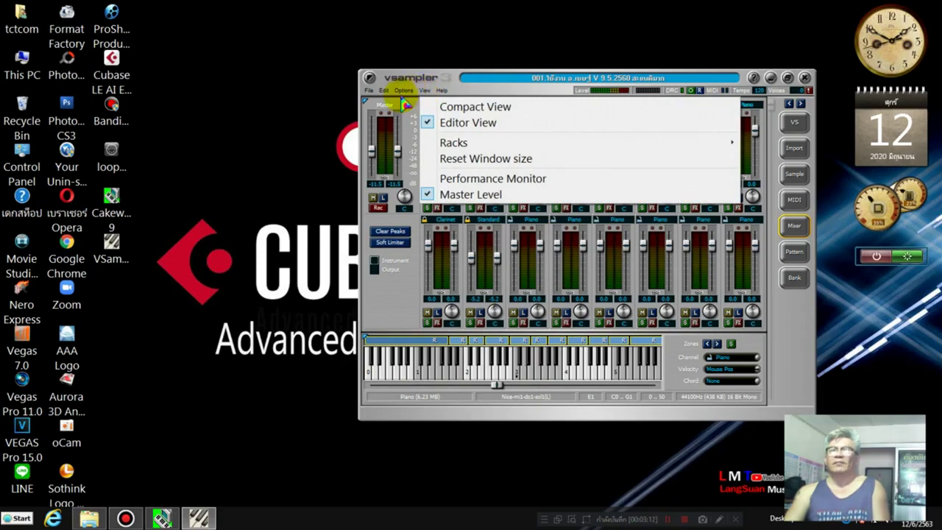
{"action": "mouse_move", "coordinate": [402, 90]}
{"action": "mouse_move", "coordinate": [444, 109]}
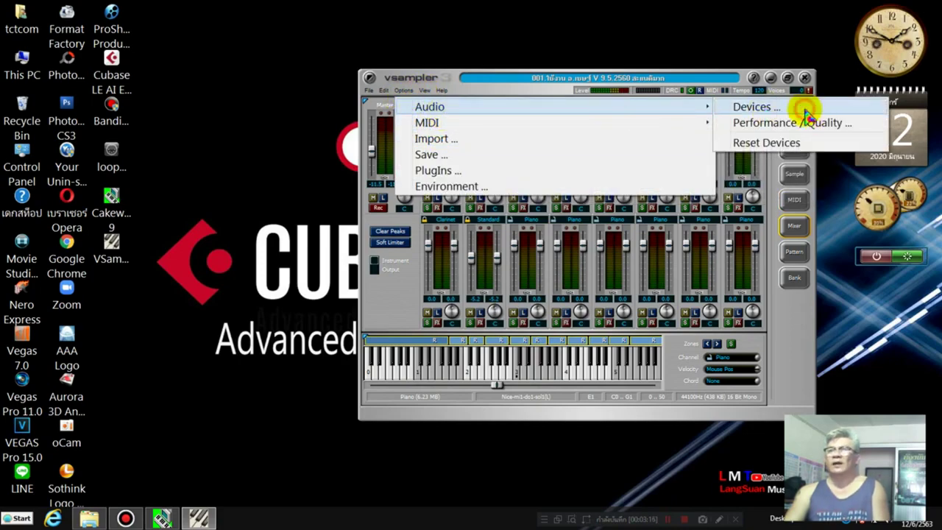
{"action": "left_click", "coordinate": [806, 110]}
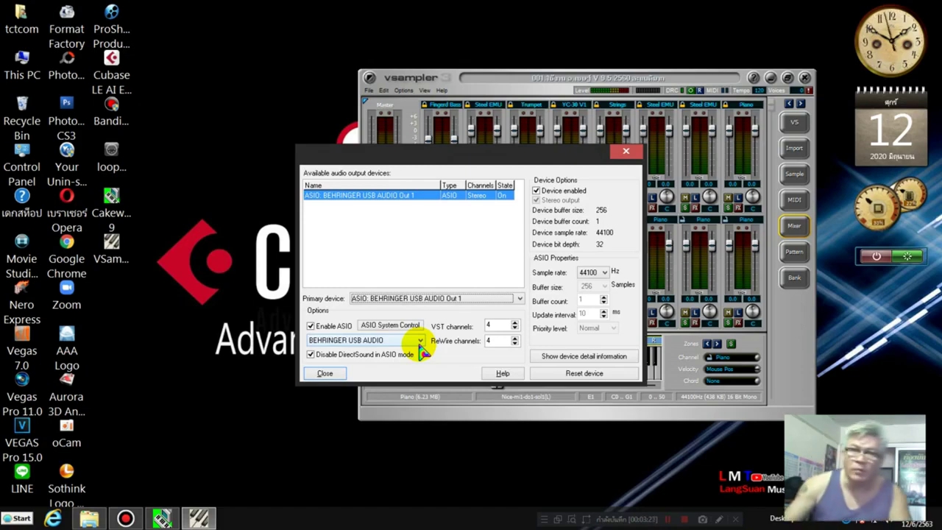
{"action": "left_click", "coordinate": [450, 299]}
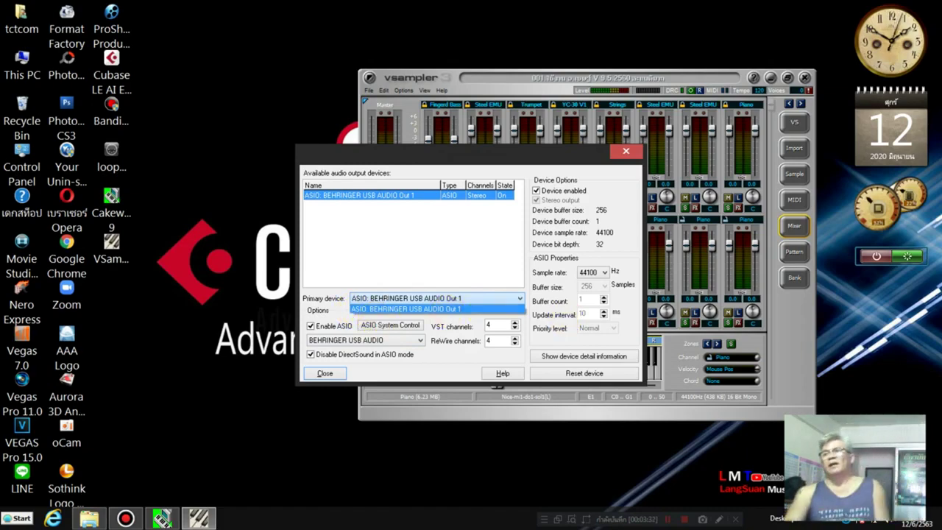
{"action": "key", "text": "Escape"}
Step: Place the ASIO4ALL shortcut in the desktop icon column, open it to check the WDM device list, and close it
{"action": "left_click", "coordinate": [145, 355]}
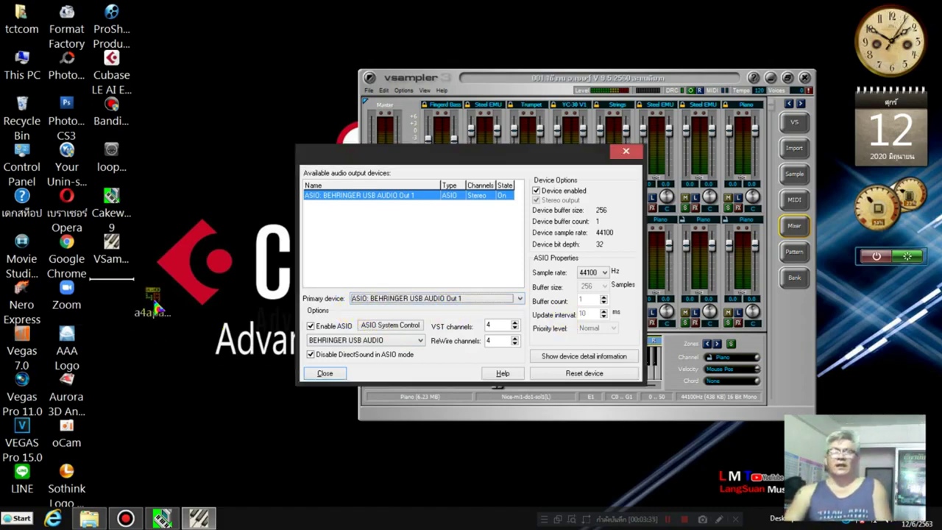
{"action": "left_click_drag", "start_coordinate": [154, 309], "coordinate": [115, 293]}
{"action": "double_click", "coordinate": [114, 294]}
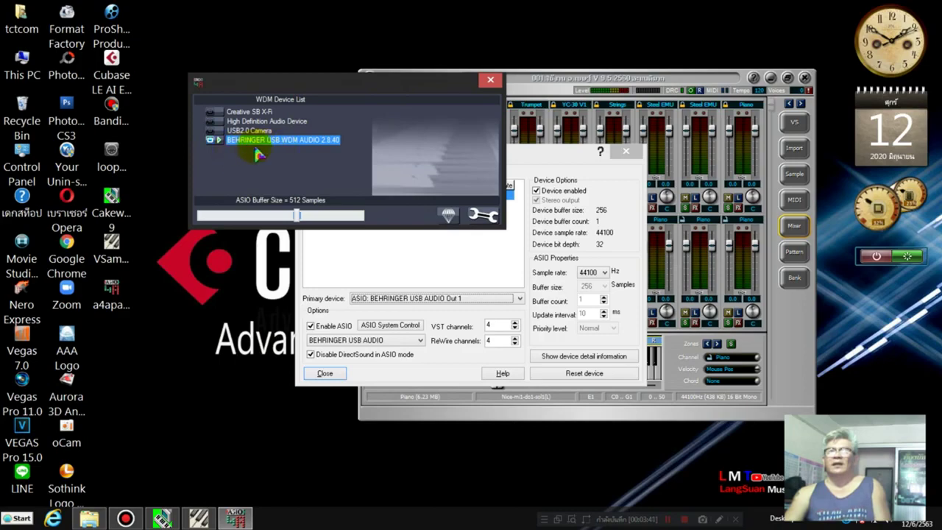
{"action": "mouse_move", "coordinate": [225, 150]}
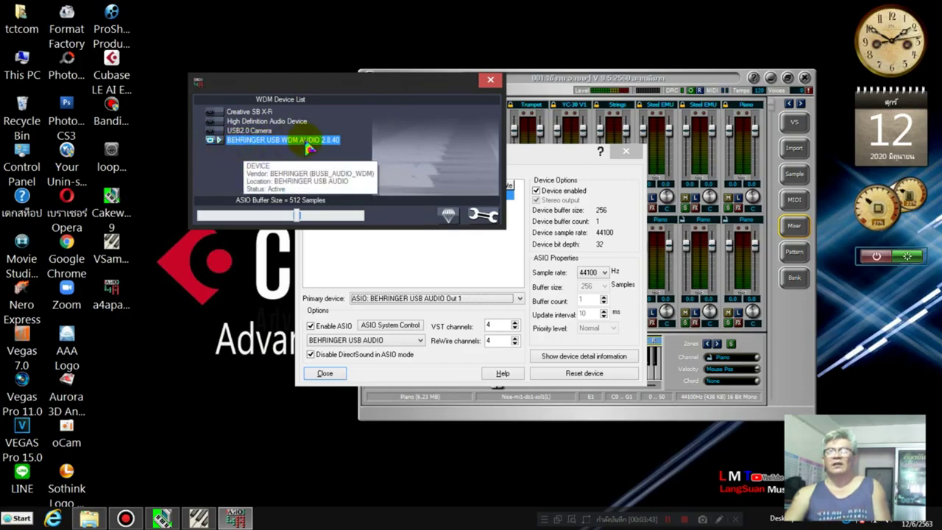
{"action": "left_click", "coordinate": [491, 79]}
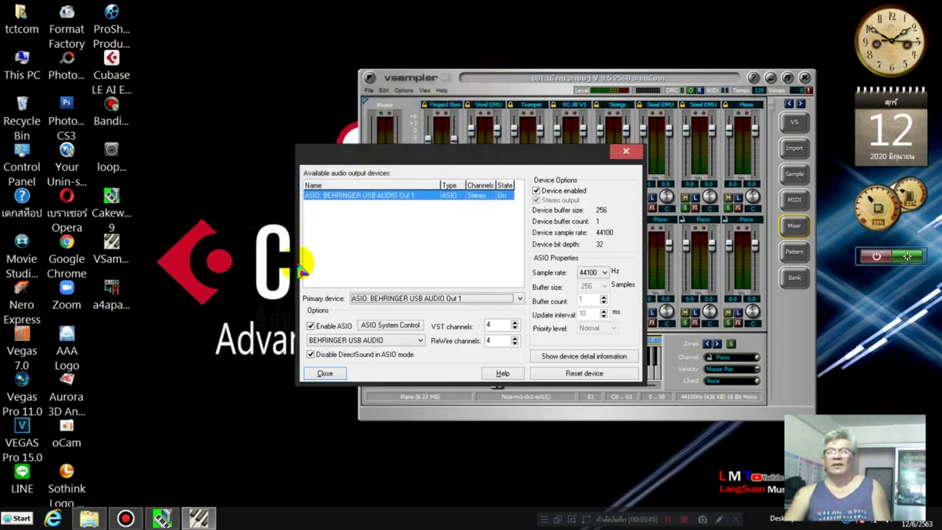
Step: Review the primary device choices again and inspect the BEHRINGER driver's ASIO system control settings
{"action": "left_click", "coordinate": [445, 302]}
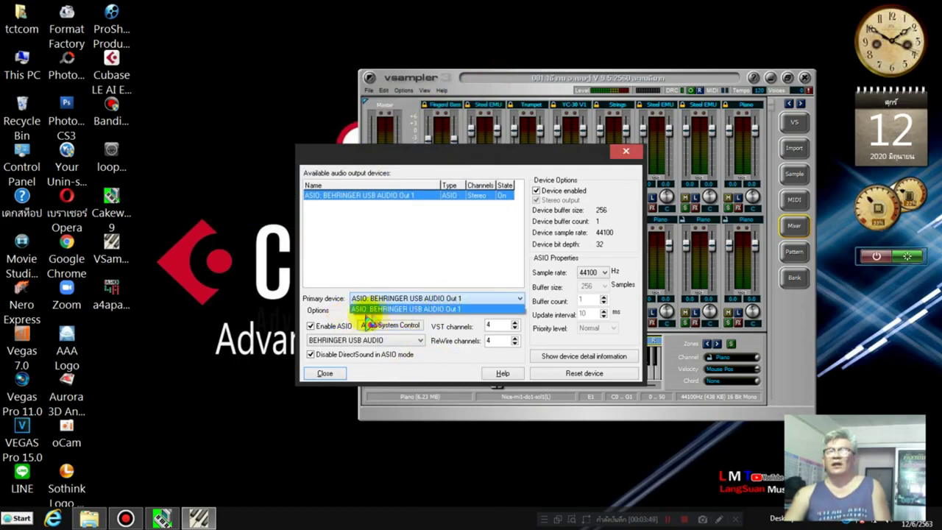
{"action": "left_click", "coordinate": [479, 298]}
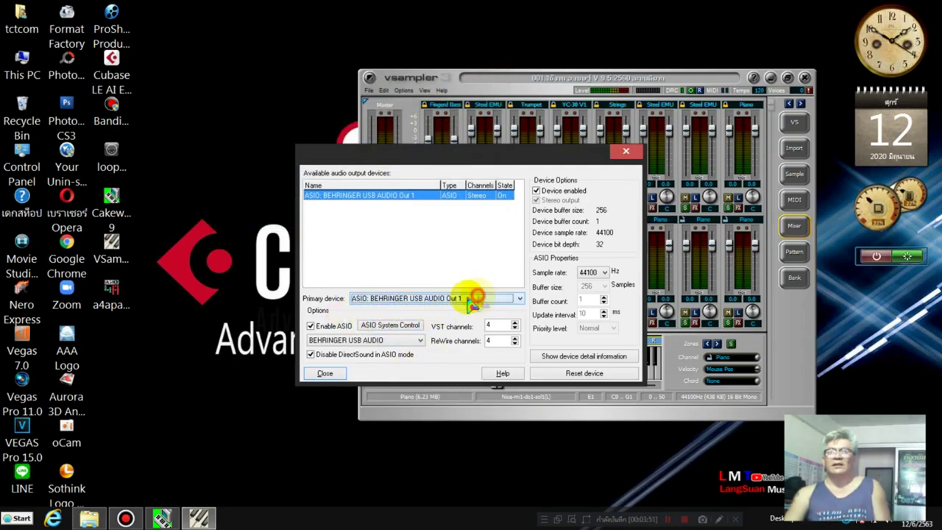
{"action": "left_click", "coordinate": [400, 330]}
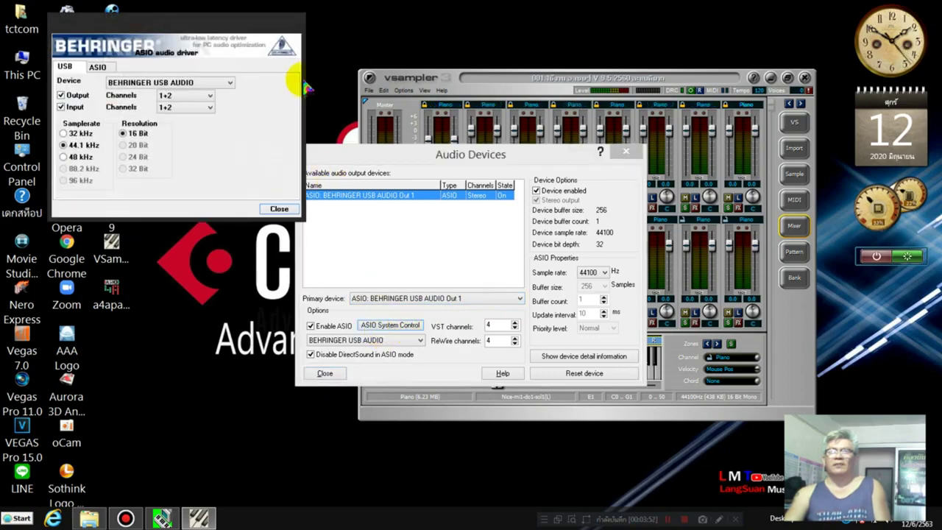
{"action": "left_click", "coordinate": [279, 209]}
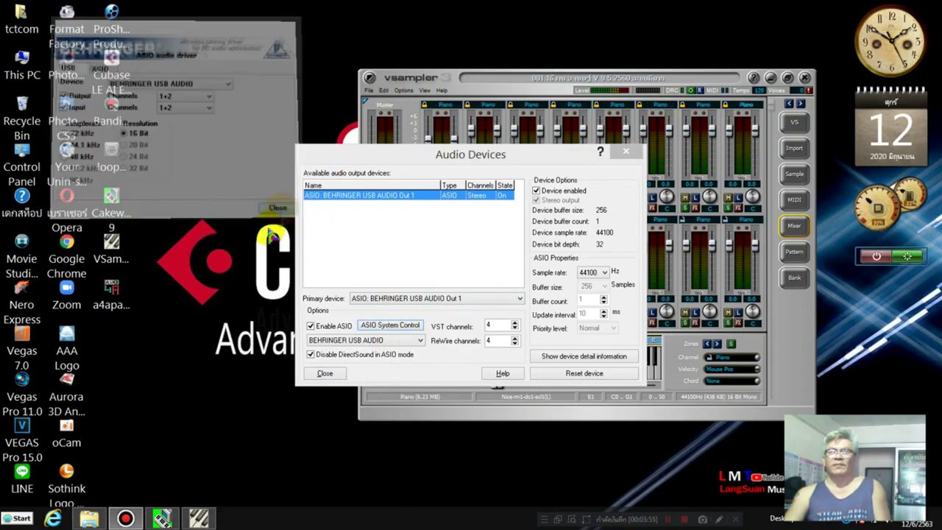
Step: Select BEHRINGER USB AUDIO as the ASIO driver and close the audio device settings
{"action": "left_click", "coordinate": [420, 340]}
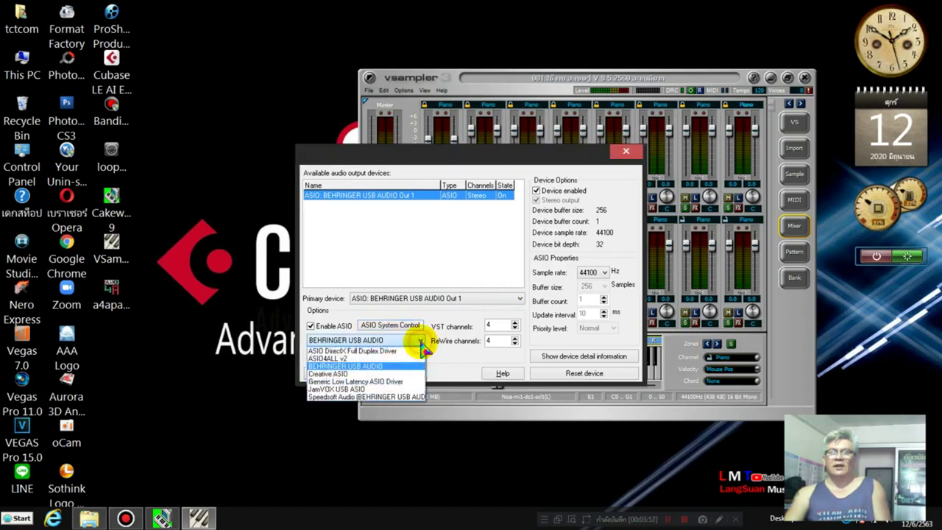
{"action": "left_click", "coordinate": [376, 366]}
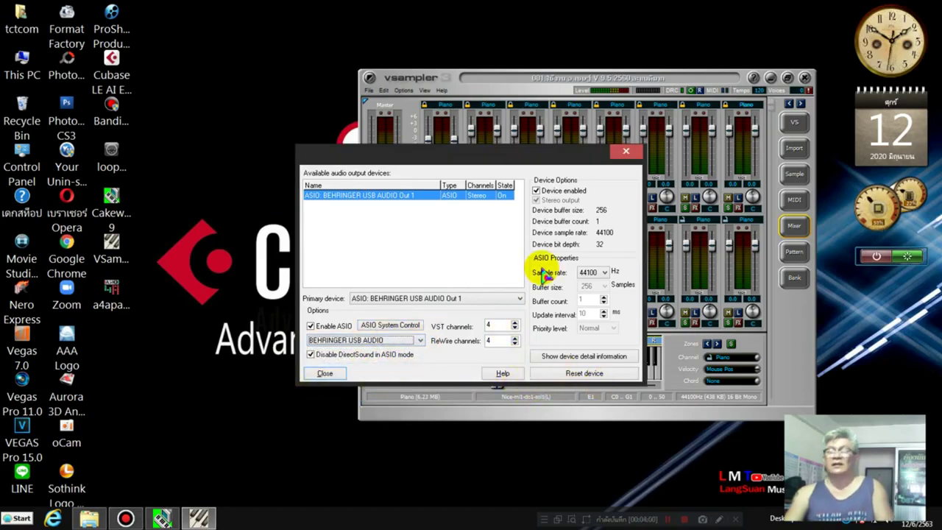
{"action": "left_click", "coordinate": [324, 373]}
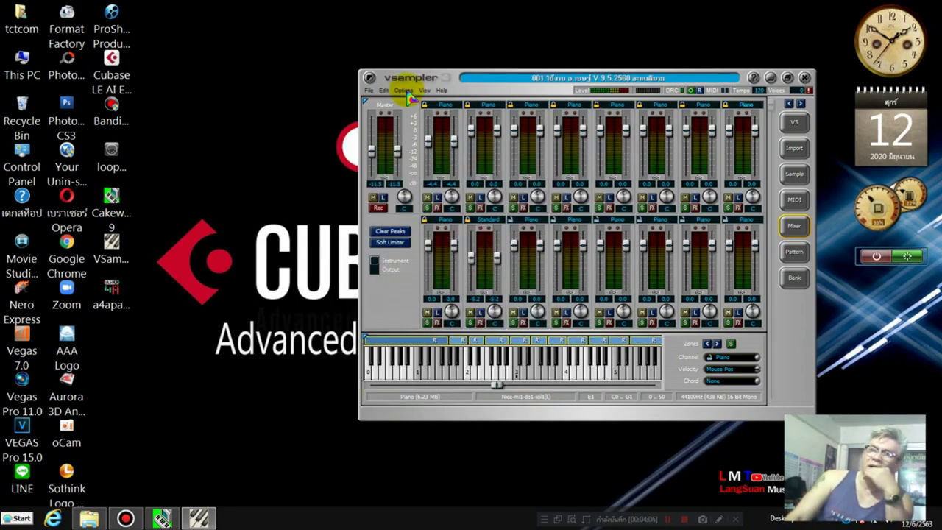
Step: Look through the General, VS3, WAV/AIF and SF2 import options, and close them without changes
{"action": "left_click", "coordinate": [404, 91]}
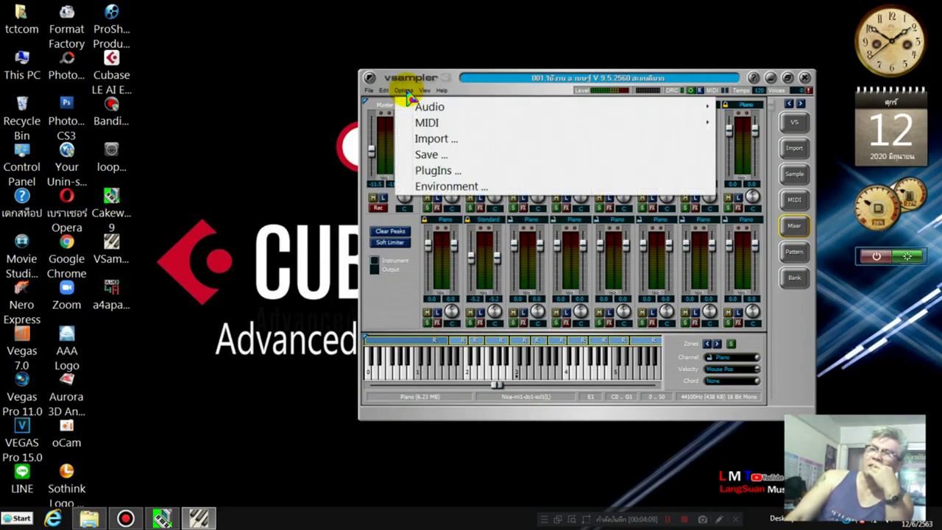
{"action": "left_click", "coordinate": [434, 139]}
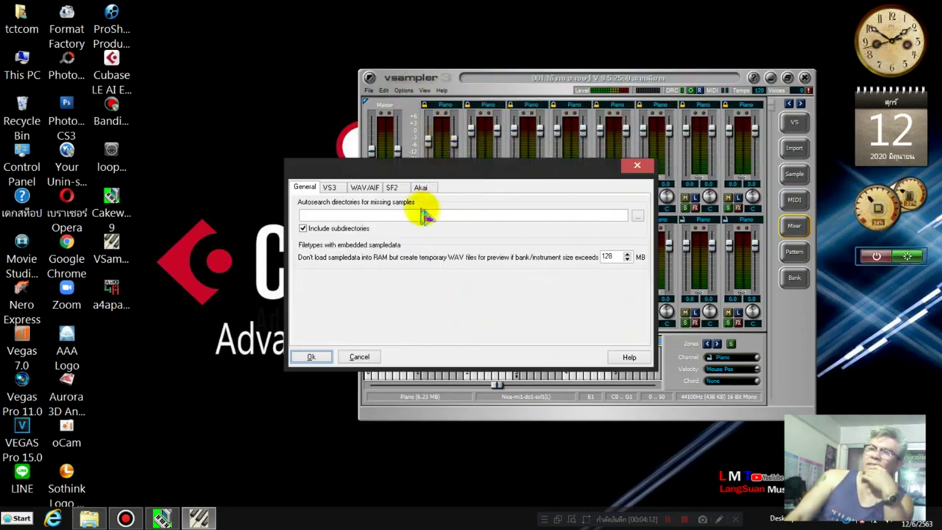
{"action": "left_click", "coordinate": [330, 188]}
{"action": "left_click", "coordinate": [365, 187]}
{"action": "left_click", "coordinate": [392, 188]}
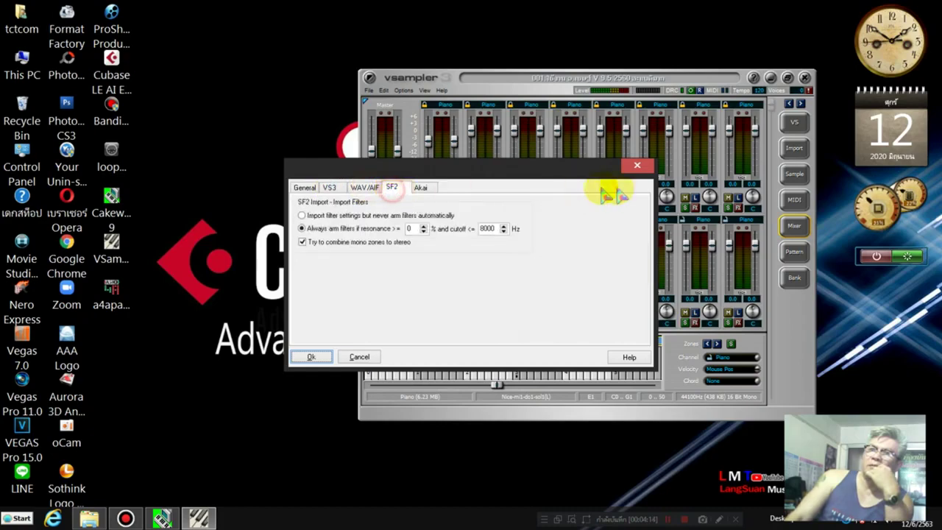
{"action": "left_click", "coordinate": [637, 166]}
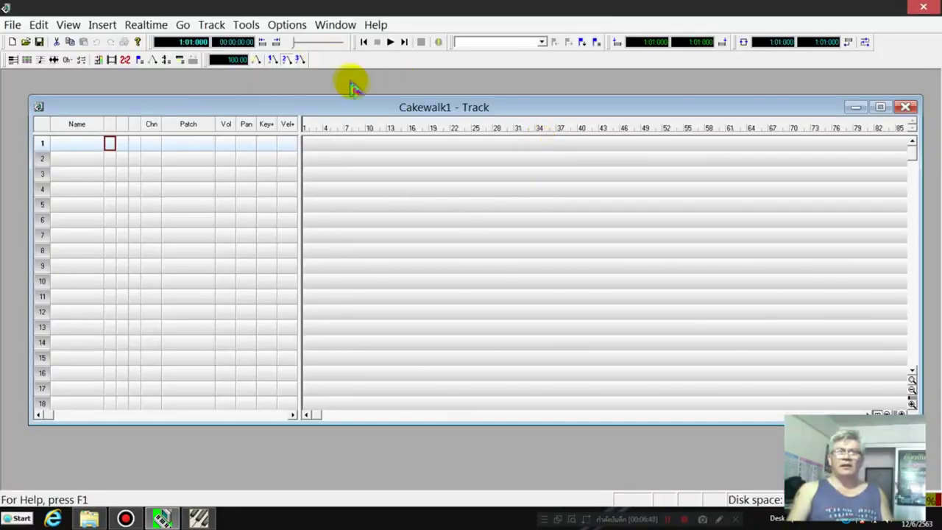
Step: Maximize the track view and assign channel 1 and patch 26 to track 1
{"action": "double_click", "coordinate": [361, 105]}
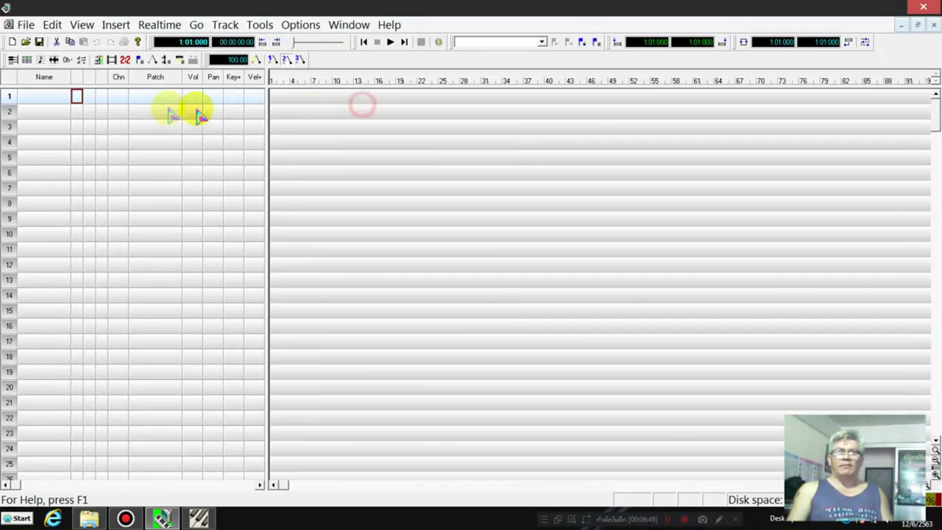
{"action": "left_click", "coordinate": [117, 100]}
{"action": "left_click", "coordinate": [158, 99]}
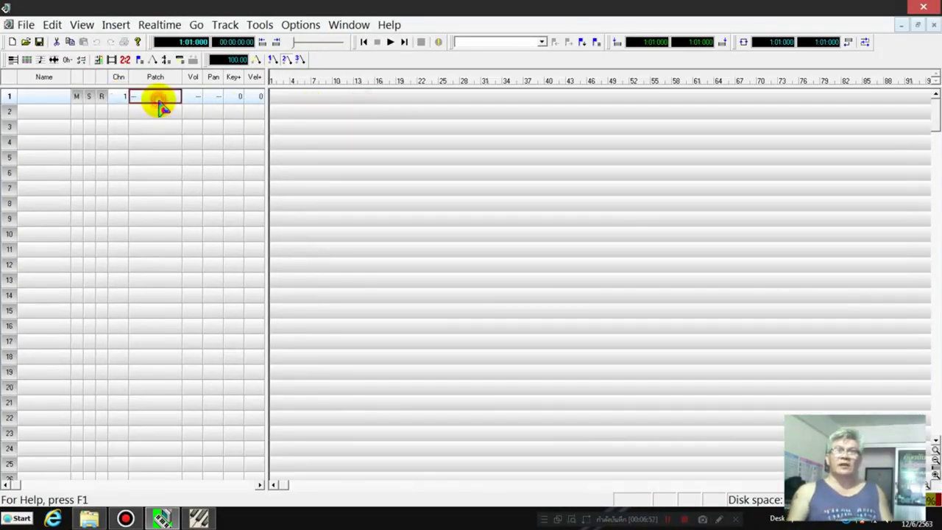
{"action": "left_click", "coordinate": [185, 94]}
{"action": "left_click", "coordinate": [196, 96]}
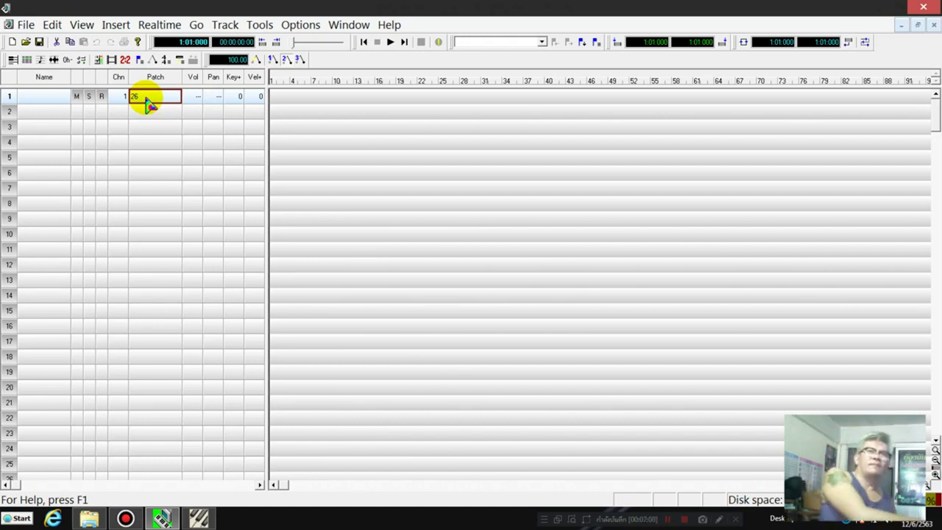
Step: Switch to VSampler, move its window clear of the track list, and raise the master level slightly
{"action": "left_click", "coordinate": [199, 518]}
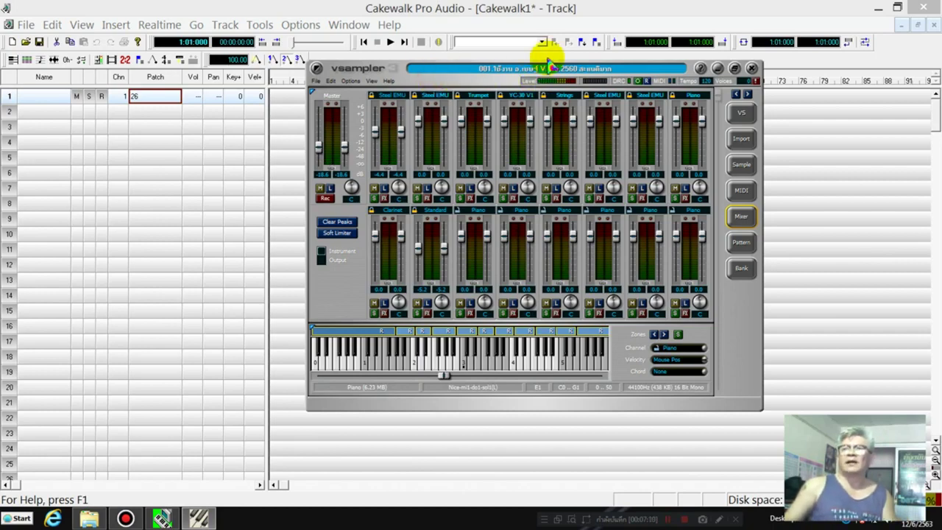
{"action": "left_click_drag", "start_coordinate": [371, 70], "coordinate": [493, 49]}
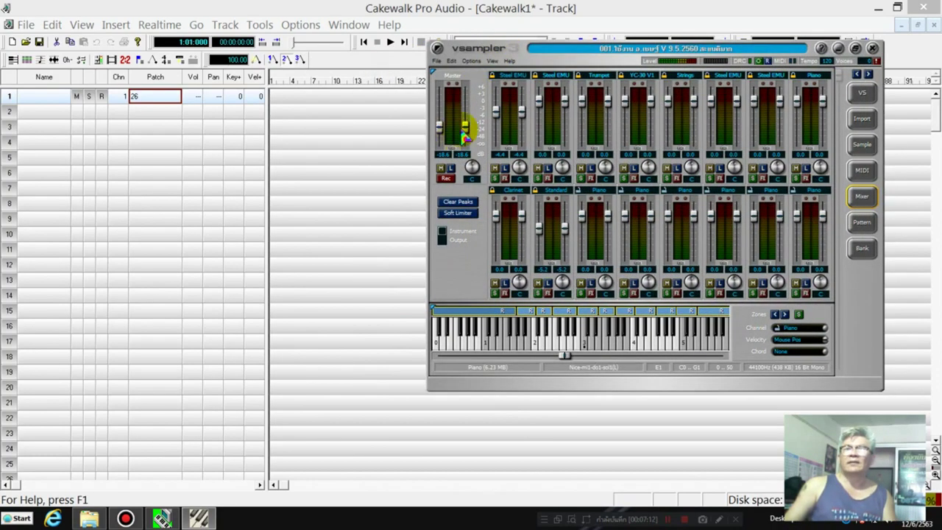
{"action": "left_click_drag", "start_coordinate": [466, 133], "coordinate": [474, 121]}
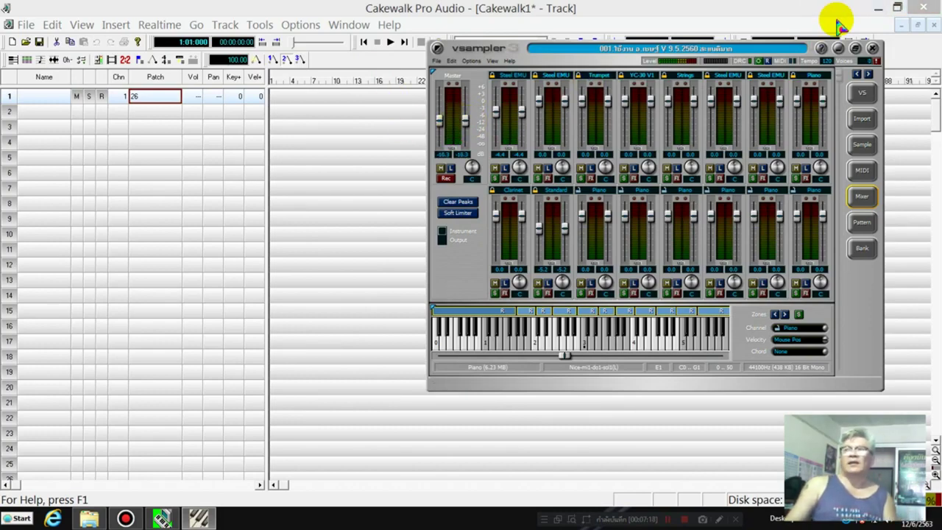
Step: Discard the untitled Cakewalk project without saving, open the recent file ซ128.MID, and maximize its track view
{"action": "left_click", "coordinate": [873, 48]}
{"action": "left_click", "coordinate": [934, 28]}
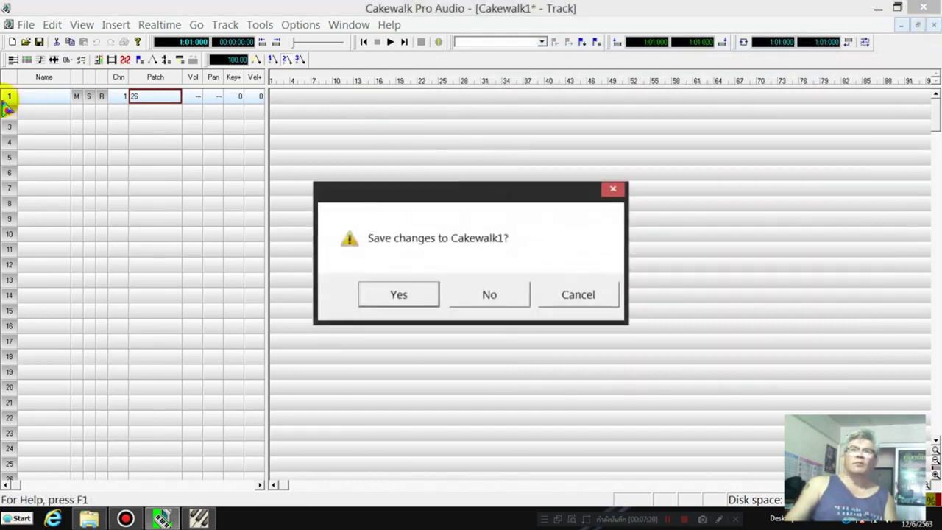
{"action": "left_click", "coordinate": [488, 295]}
{"action": "left_click", "coordinate": [12, 24]}
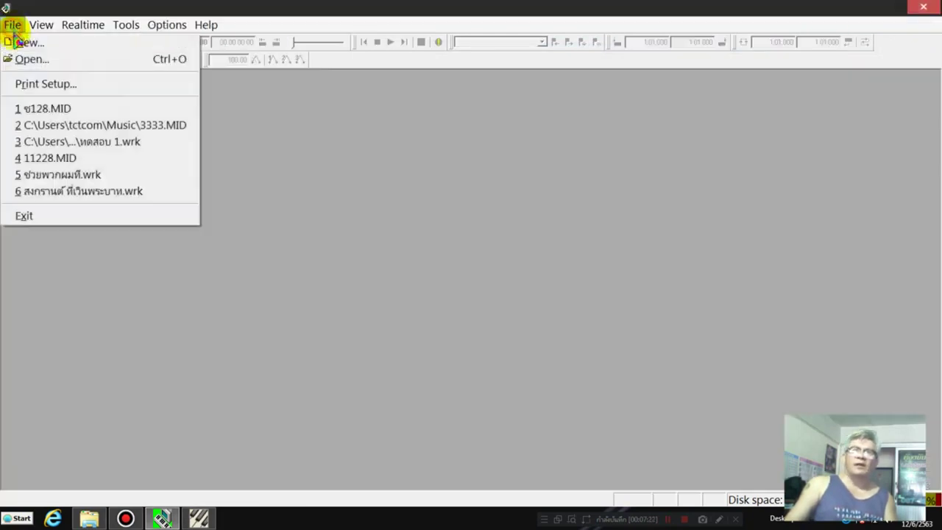
{"action": "left_click", "coordinate": [36, 108]}
{"action": "double_click", "coordinate": [435, 109]}
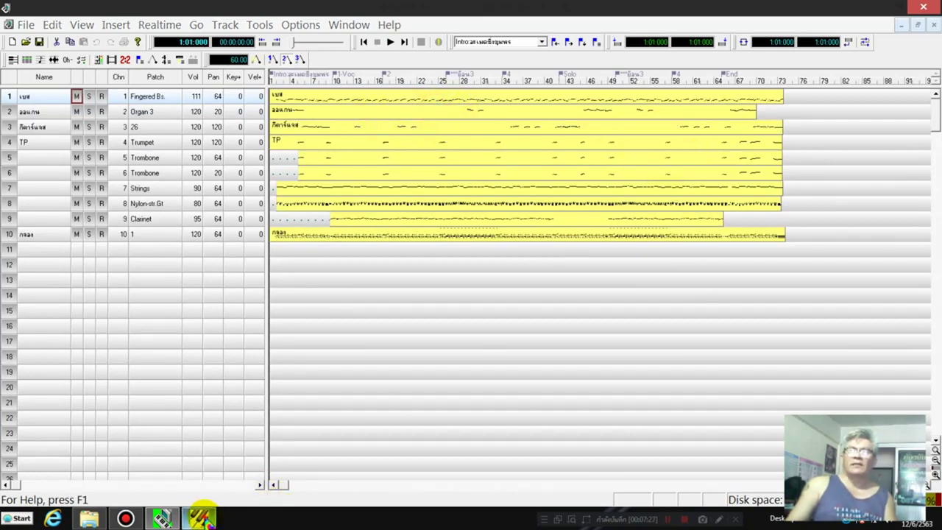
Step: Lower VSampler's master level to about -25.2 dB, play the song, and place the mixer below the upper tracks
{"action": "left_click", "coordinate": [198, 518]}
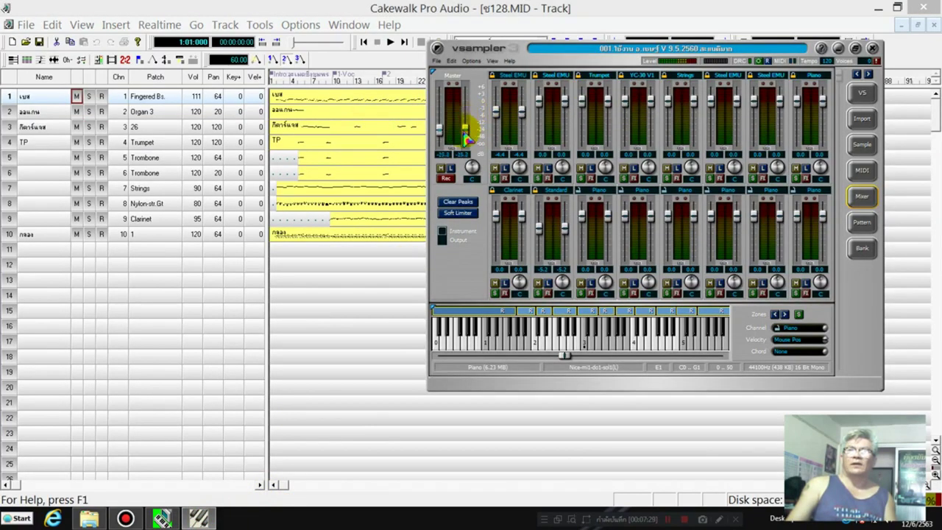
{"action": "left_click", "coordinate": [631, 8]}
{"action": "left_click", "coordinate": [390, 43]}
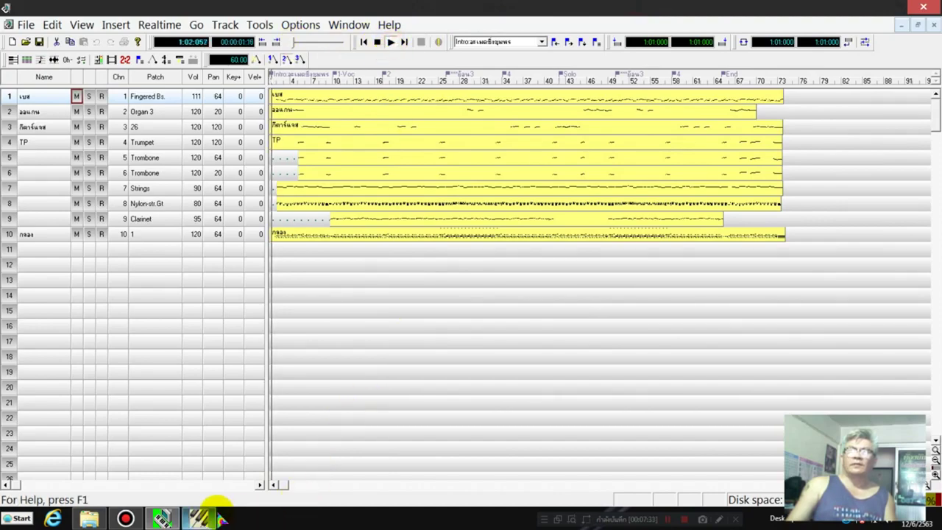
{"action": "left_click", "coordinate": [209, 518]}
{"action": "left_click_drag", "start_coordinate": [534, 46], "coordinate": [402, 168]}
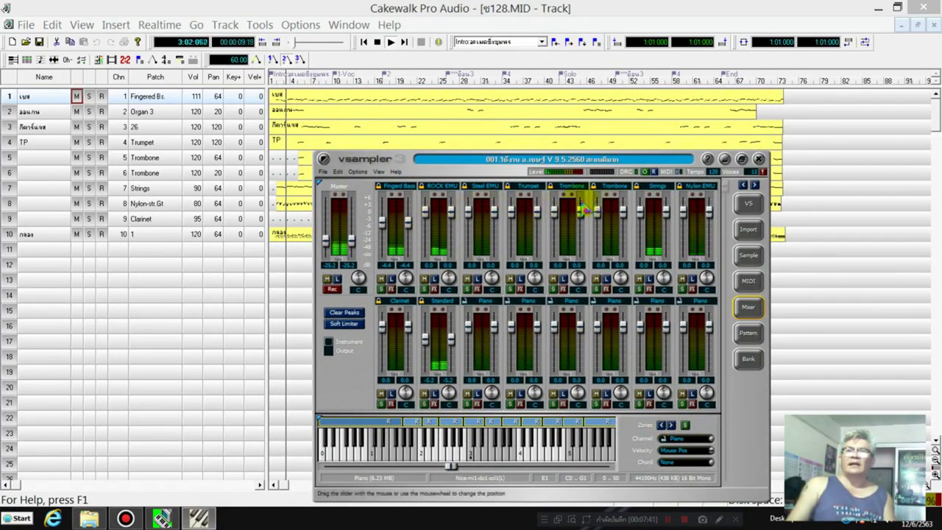
Step: Adjust the VSampler mixer levels to -1.8 dB for Fingered Bass, -1.5 dB for Standard, and -29.1 dB for Master
{"action": "scroll", "coordinate": [415, 227], "scroll_direction": "up", "scroll_amount": 3}
{"action": "scroll", "coordinate": [413, 229], "scroll_direction": "up", "scroll_amount": 3}
{"action": "scroll", "coordinate": [416, 221], "scroll_direction": "down", "scroll_amount": 1}
{"action": "scroll", "coordinate": [455, 327], "scroll_direction": "up", "scroll_amount": 5}
{"action": "scroll", "coordinate": [454, 326], "scroll_direction": "down", "scroll_amount": 4}
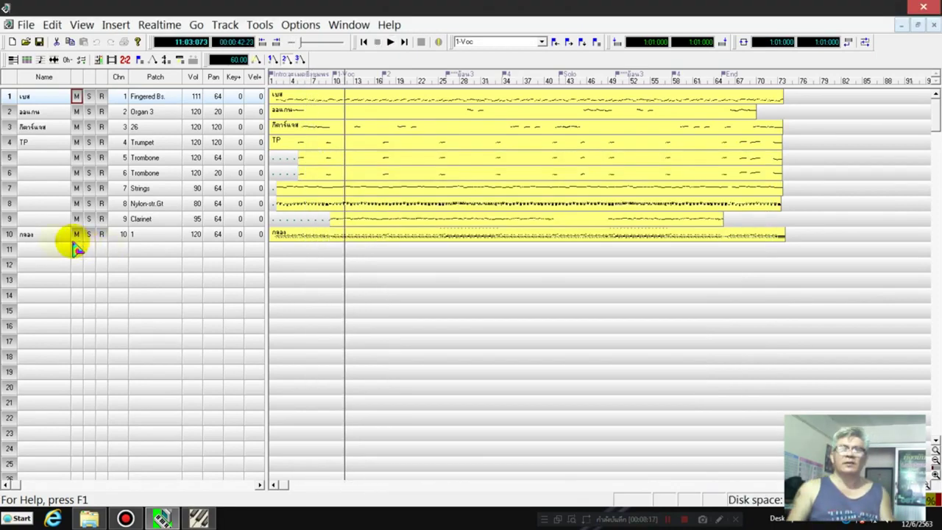
Step: Select drum track 10 and the patches of tracks 1 and 2, comparing each with its VSampler mixer channel
{"action": "left_click", "coordinate": [9, 234]}
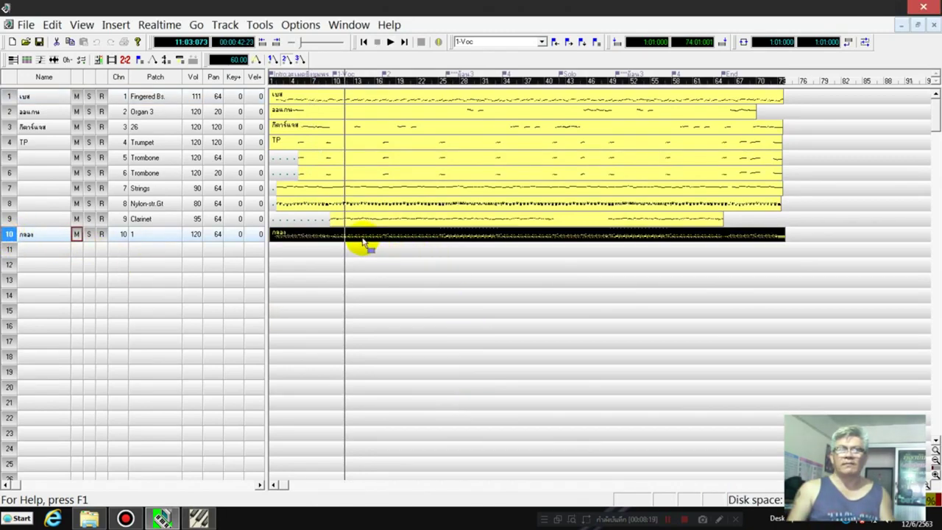
{"action": "left_click", "coordinate": [198, 519]}
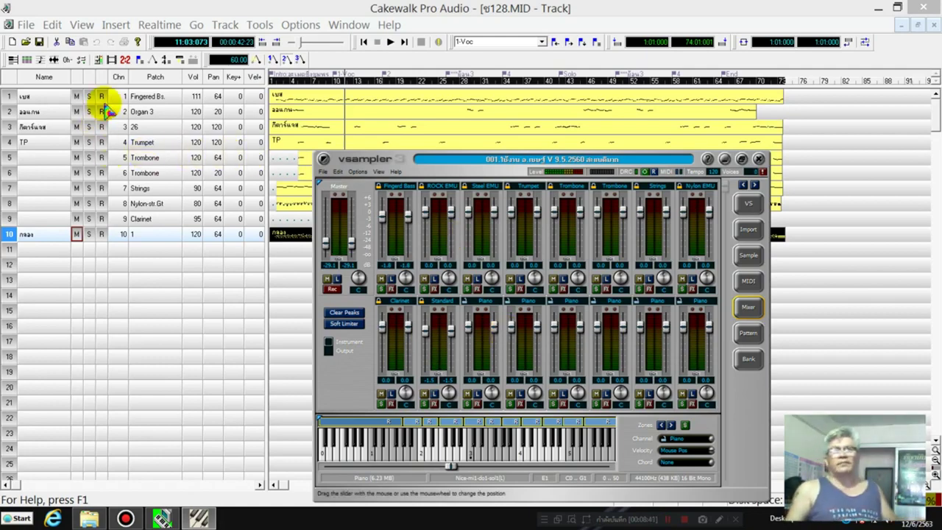
{"action": "left_click", "coordinate": [151, 98]}
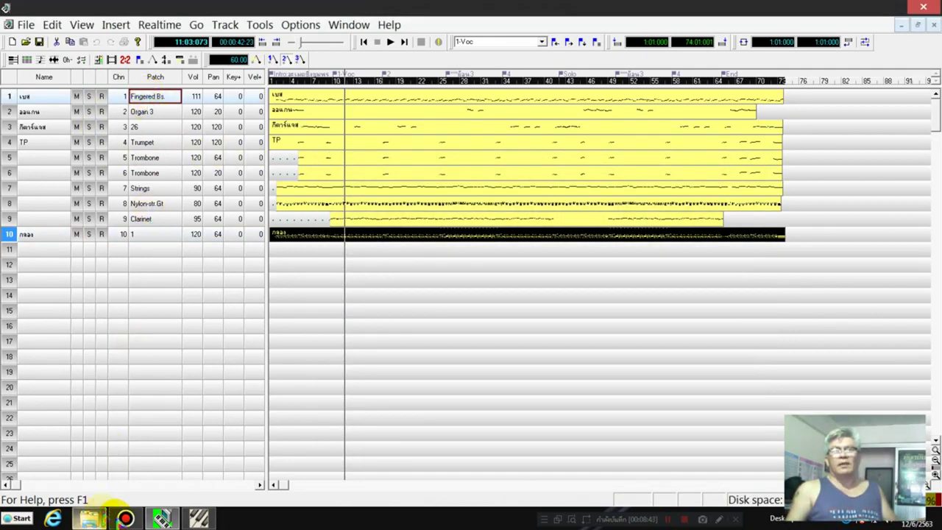
{"action": "left_click", "coordinate": [197, 518]}
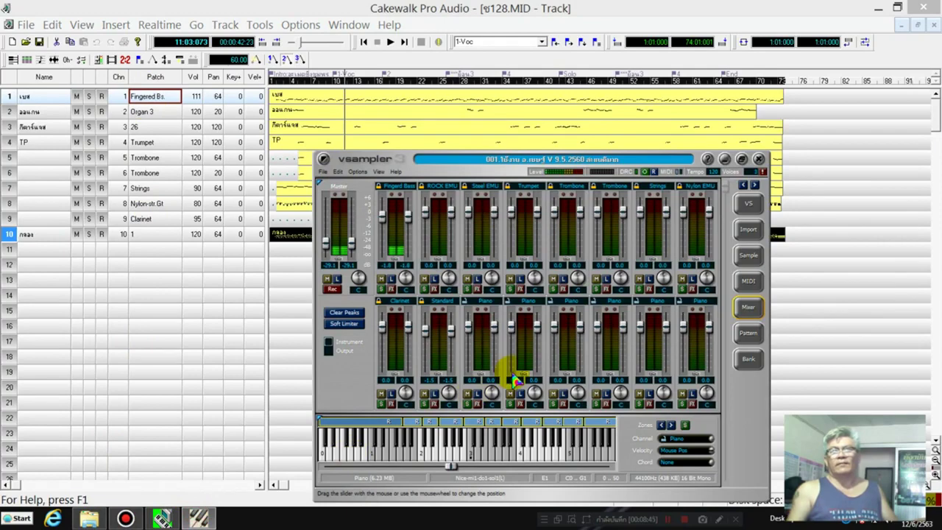
{"action": "left_click", "coordinate": [156, 112]}
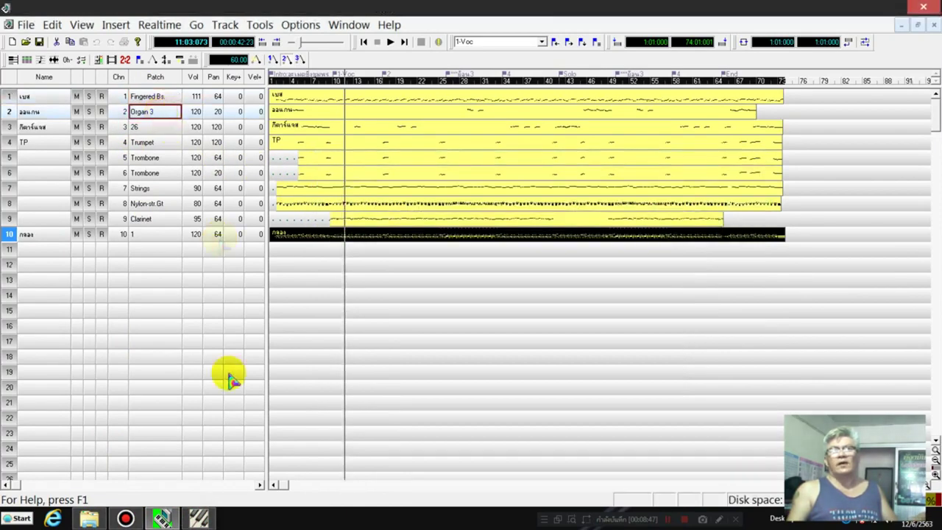
{"action": "left_click", "coordinate": [199, 517]}
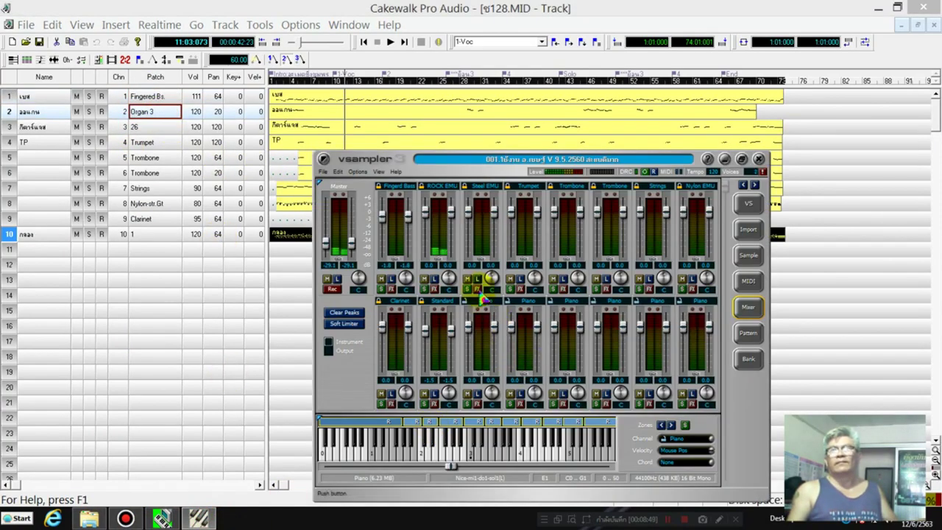
Step: Close track 2's properties without changes and set its patch to number 17, Organ 2
{"action": "double_click", "coordinate": [154, 113]}
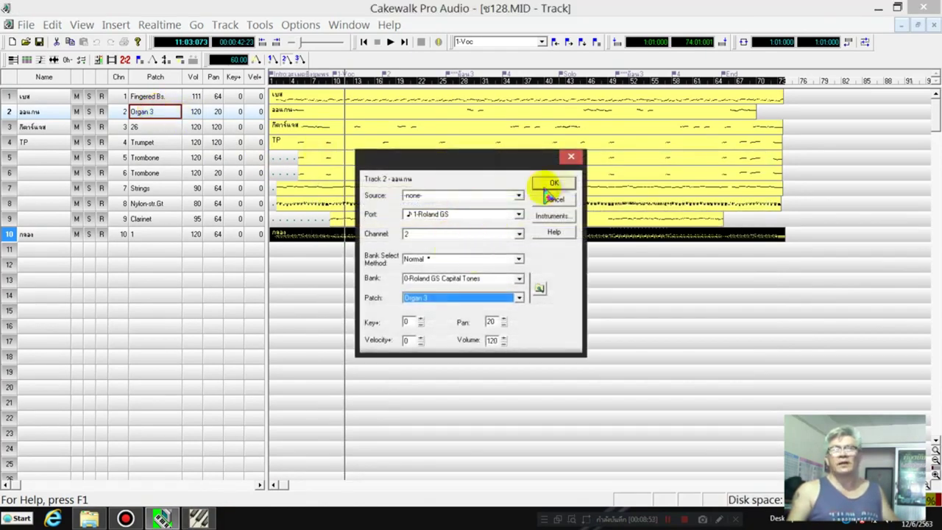
{"action": "left_click", "coordinate": [570, 159]}
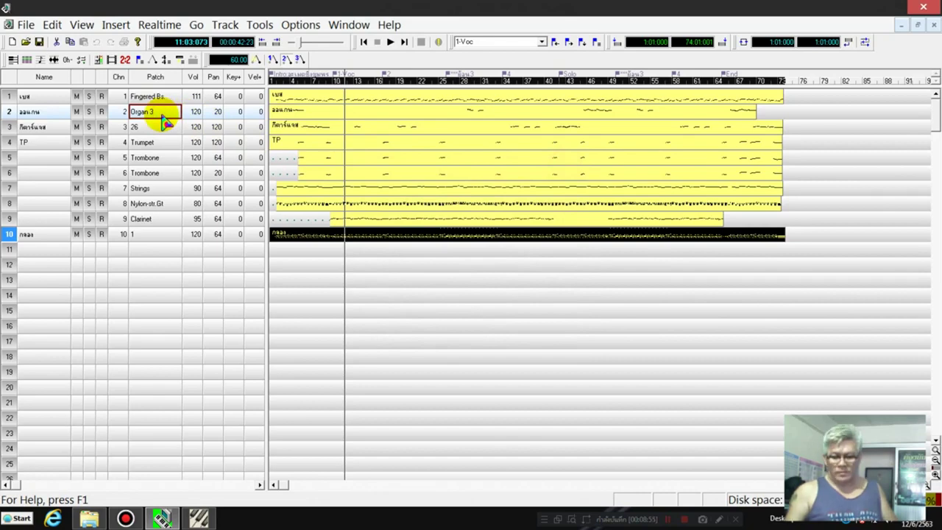
{"action": "type", "text": "17"}
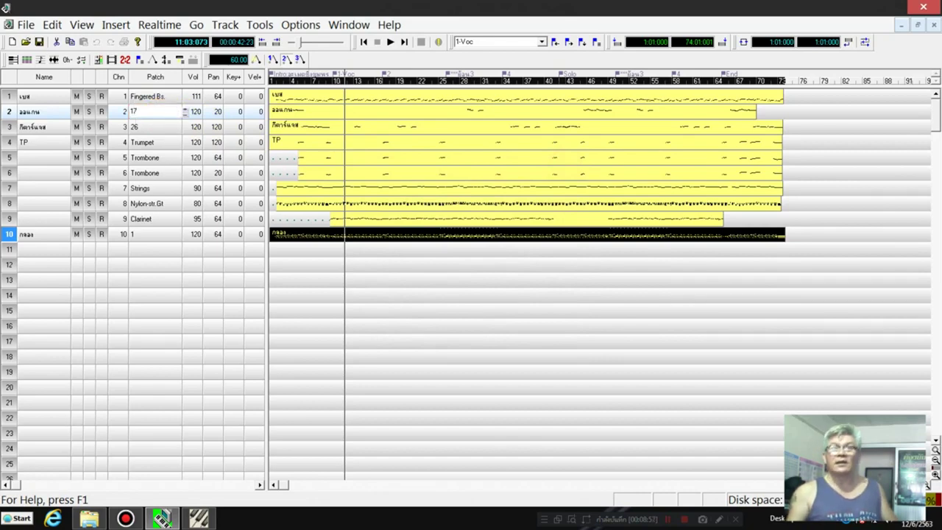
{"action": "left_click", "coordinate": [165, 126]}
{"action": "left_click", "coordinate": [175, 113]}
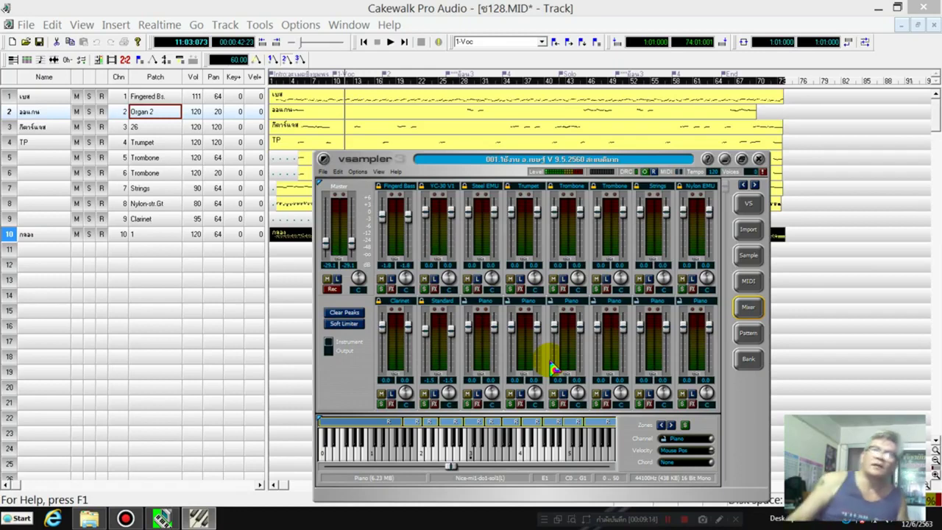
Step: Select track 4's Trumpet patch and compare the track patches with the VSampler mixer channels
{"action": "left_click", "coordinate": [148, 143]}
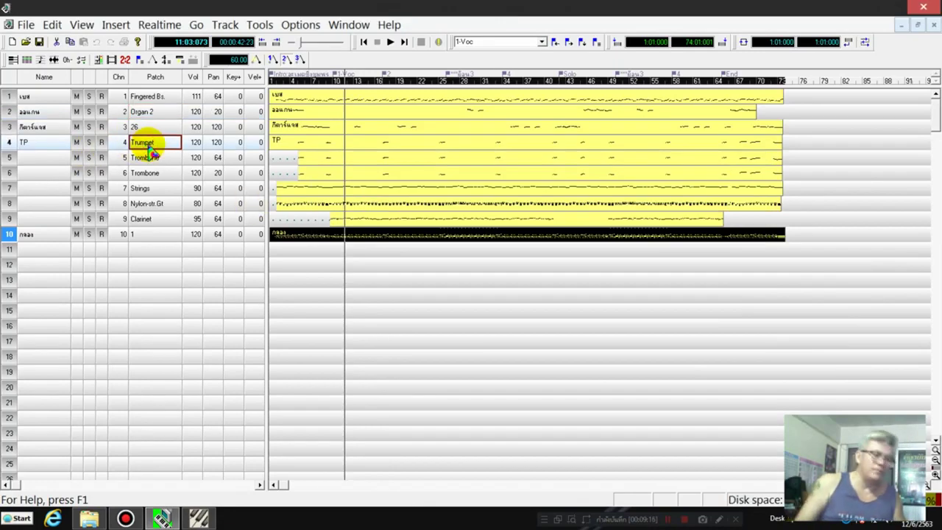
{"action": "left_click", "coordinate": [197, 518]}
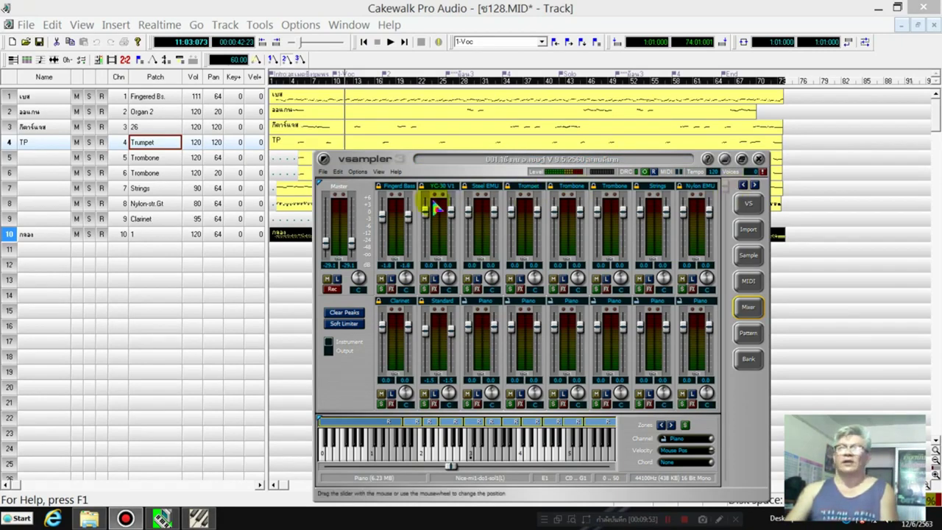
{"action": "mouse_move", "coordinate": [382, 165]}
{"action": "left_mouse_down"}
{"action": "mouse_move", "coordinate": [340, 108]}
{"action": "mouse_move", "coordinate": [384, 172]}
{"action": "left_mouse_up"}
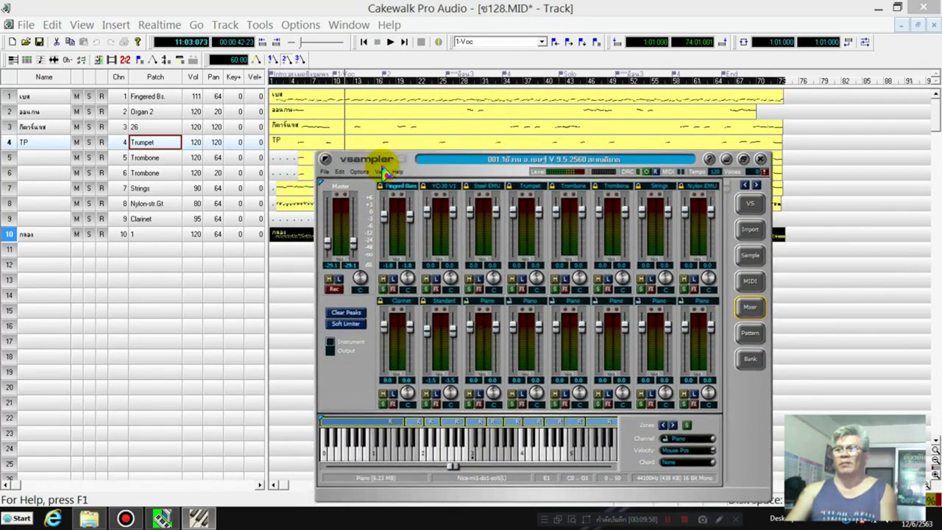